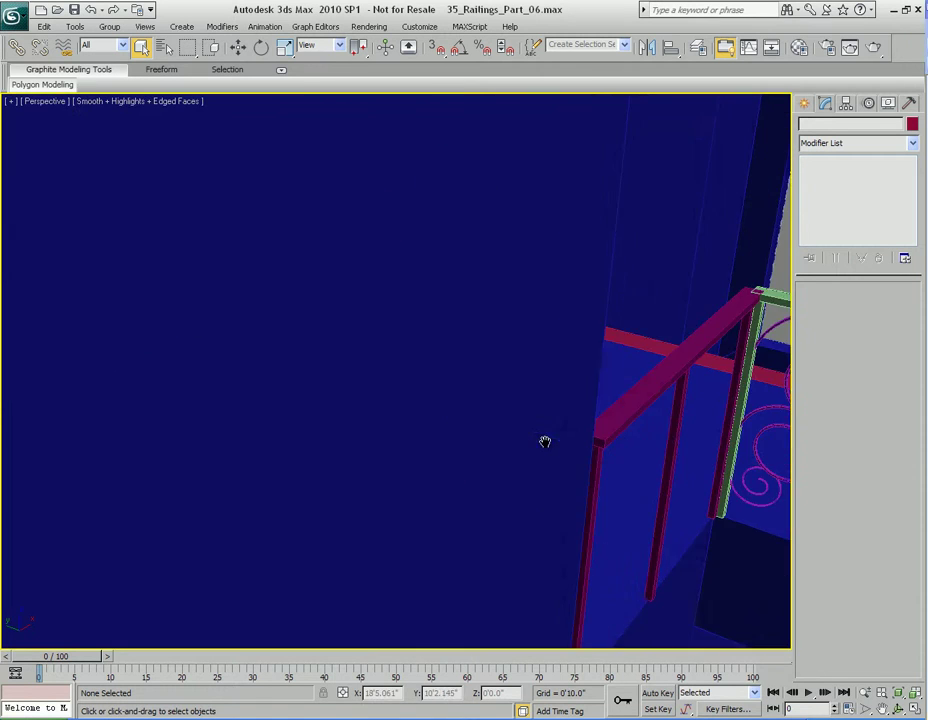
# Step: Add an Edit Poly modifier to the short purple railing at the end of the balcony
pyautogui.moveTo(525, 510); pyautogui.dragTo(491, 407, button='middle')
pyautogui.click(458, 290)
pyautogui.press('z')
pyautogui.keyDown('alt'); pyautogui.moveTo(437, 327); pyautogui.dragTo(503, 418, button='middle'); pyautogui.keyUp('alt')
pyautogui.click(222, 26)
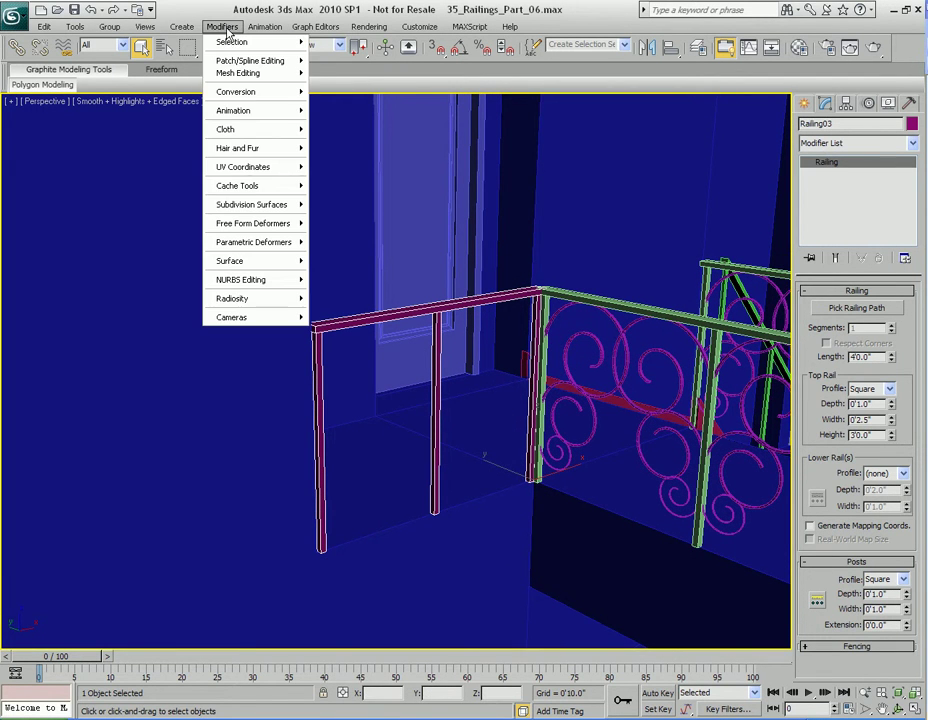
pyautogui.moveTo(250, 73)
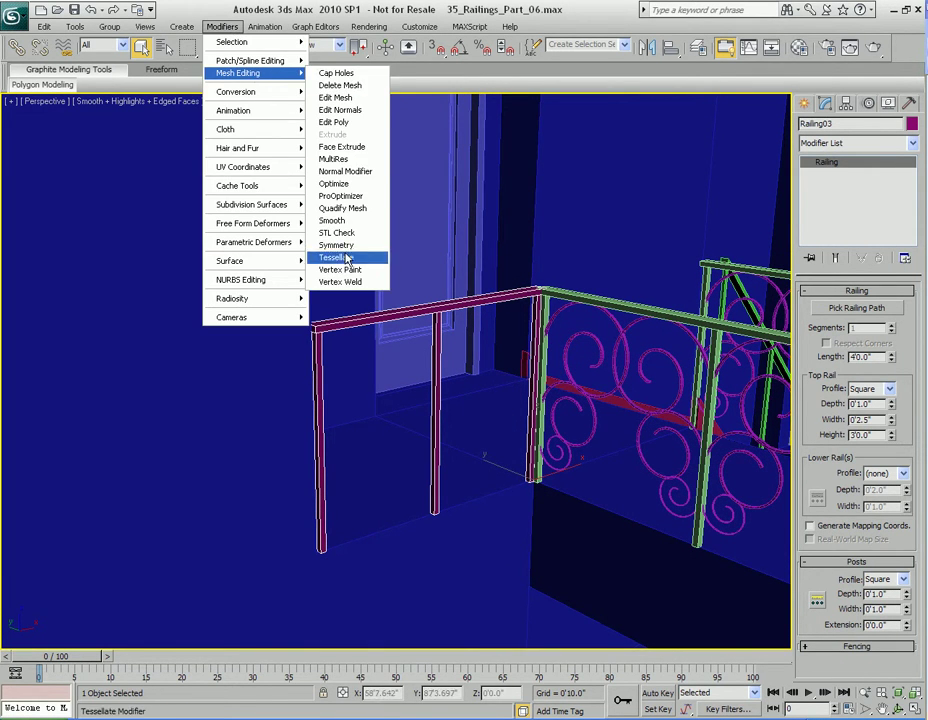
pyautogui.click(335, 122)
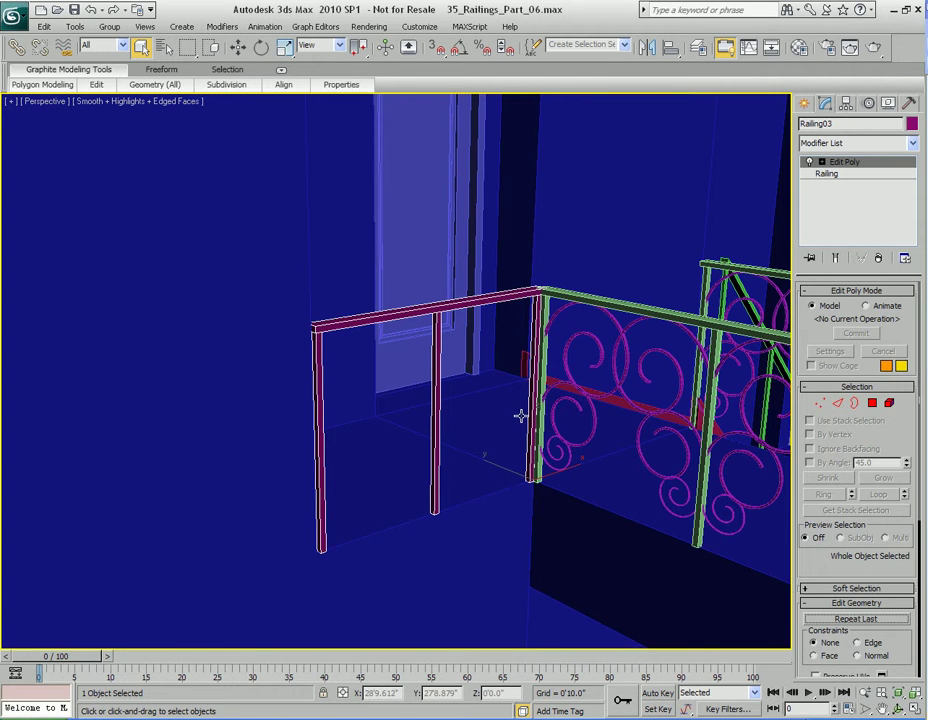
# Step: Detach the short railing's middle post element as a separate object named Object01
pyautogui.press('5')
pyautogui.keyDown('alt'); pyautogui.moveTo(521, 416); pyautogui.dragTo(451, 406, button='middle'); pyautogui.keyUp('alt')
pyautogui.scroll(3, 472, 441)
pyautogui.click(470, 368)
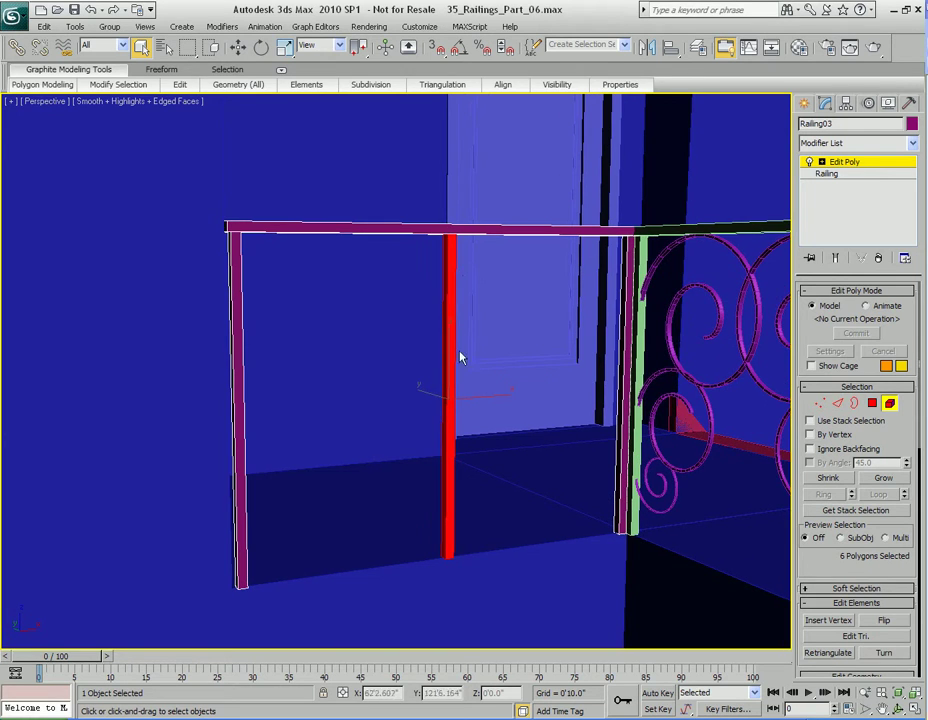
pyautogui.moveTo(236, 86)
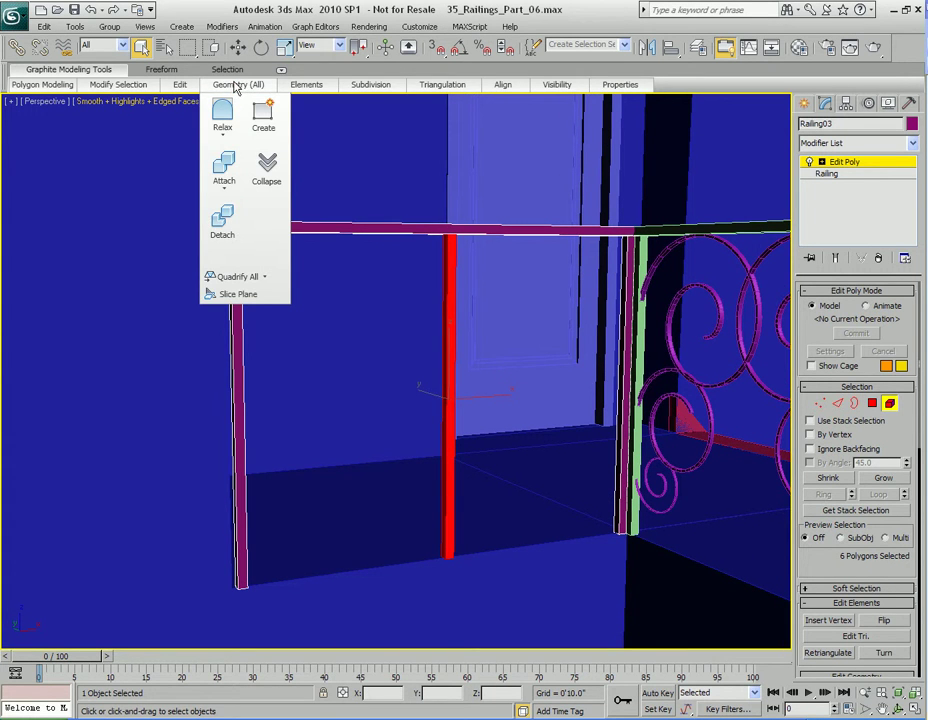
pyautogui.click(223, 218)
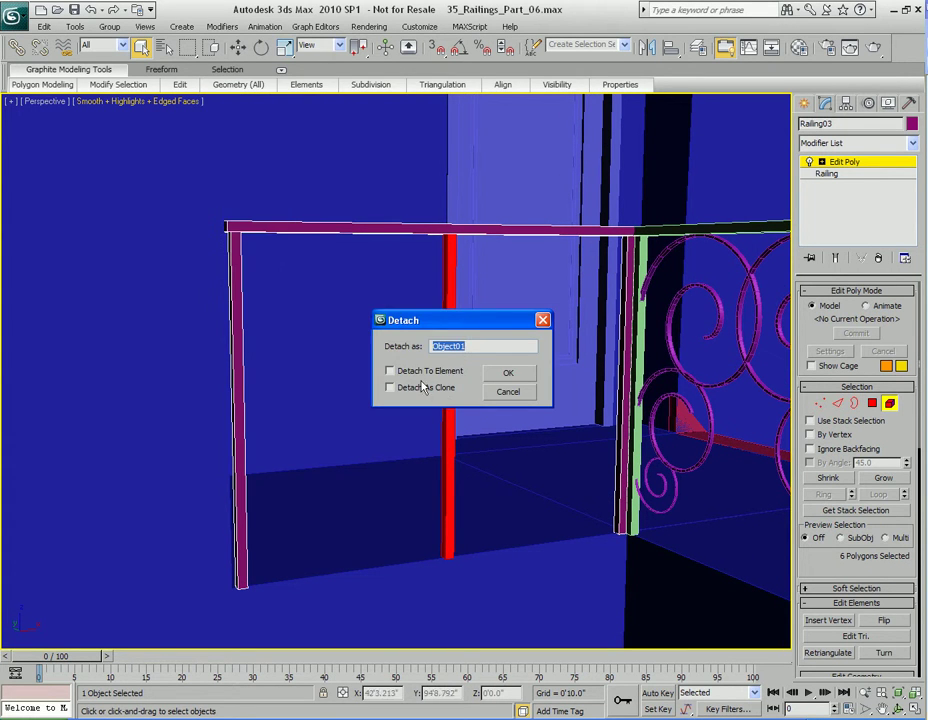
pyautogui.click(506, 371)
pyautogui.moveTo(521, 394); pyautogui.dragTo(511, 386, button='middle')
pyautogui.press('5')
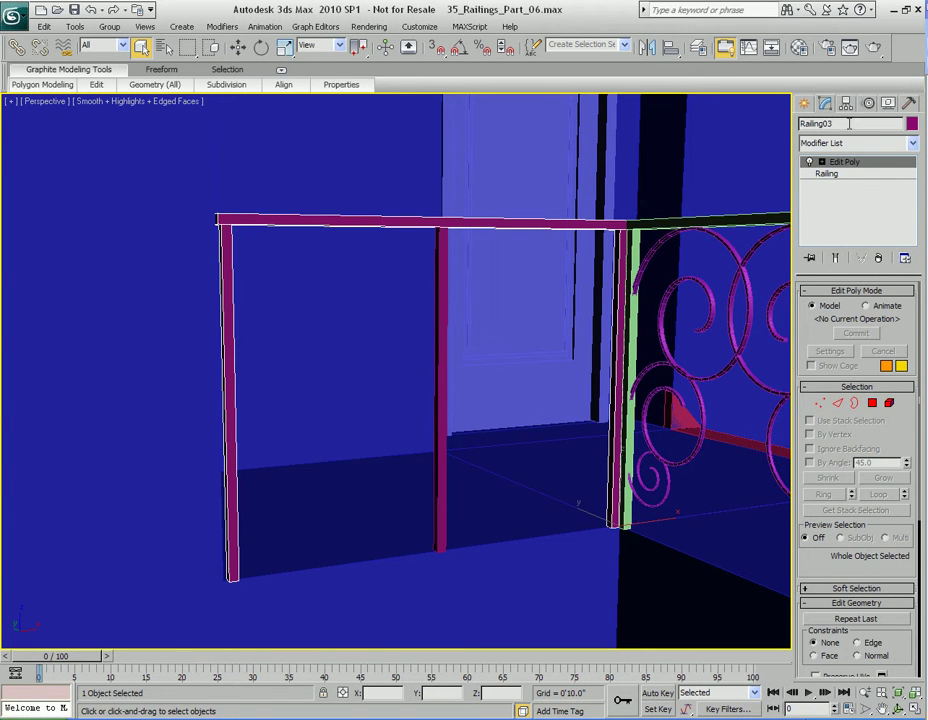
# Step: Change the short railing's object color to cyan to distinguish it from the detached post
pyautogui.click(911, 124)
pyautogui.click(487, 325)
pyautogui.click(535, 446)
# Step: Clone the adjacent scroll panel as one copy, Helix15, and place it at the short railing's detached middle post
pyautogui.keyDown('alt'); pyautogui.moveTo(494, 336); pyautogui.dragTo(597, 326, button='middle'); pyautogui.keyUp('alt')
pyautogui.click(665, 274)
pyautogui.press('w')
pyautogui.keyDown('alt'); pyautogui.moveTo(430, 236); pyautogui.dragTo(454, 246, button='middle'); pyautogui.keyUp('alt')
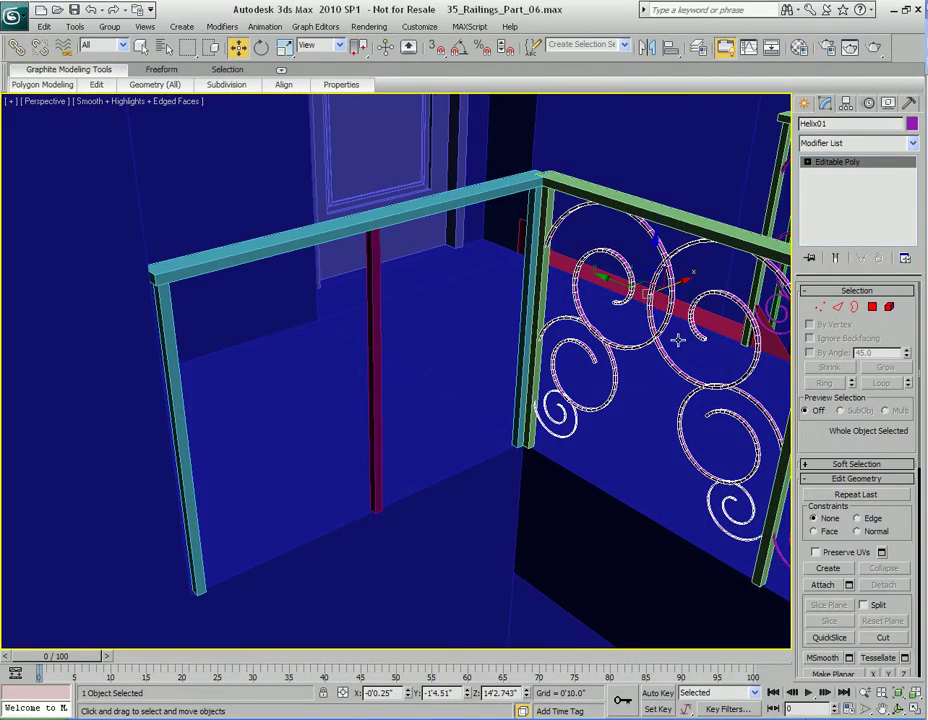
pyautogui.moveTo(662, 294)
pyautogui.keyDown('shift'); pyautogui.mouseDown()
pyautogui.moveTo(380, 330)
pyautogui.moveTo(395, 302)
pyautogui.mouseUp(); pyautogui.keyUp('shift')
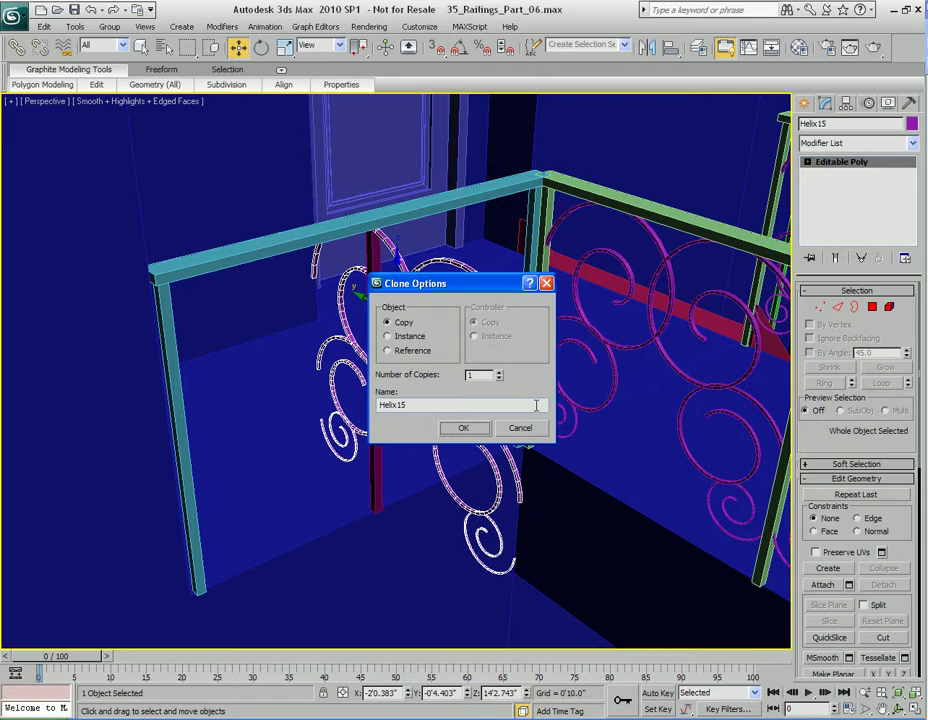
pyautogui.click(466, 430)
pyautogui.moveTo(450, 400)
pyautogui.keyDown('alt'); pyautogui.mouseDown(button='middle')
pyautogui.moveTo(441, 391)
pyautogui.moveTo(575, 406)
pyautogui.moveTo(549, 408)
pyautogui.mouseUp(button='middle'); pyautogui.keyUp('alt')
pyautogui.press('q')
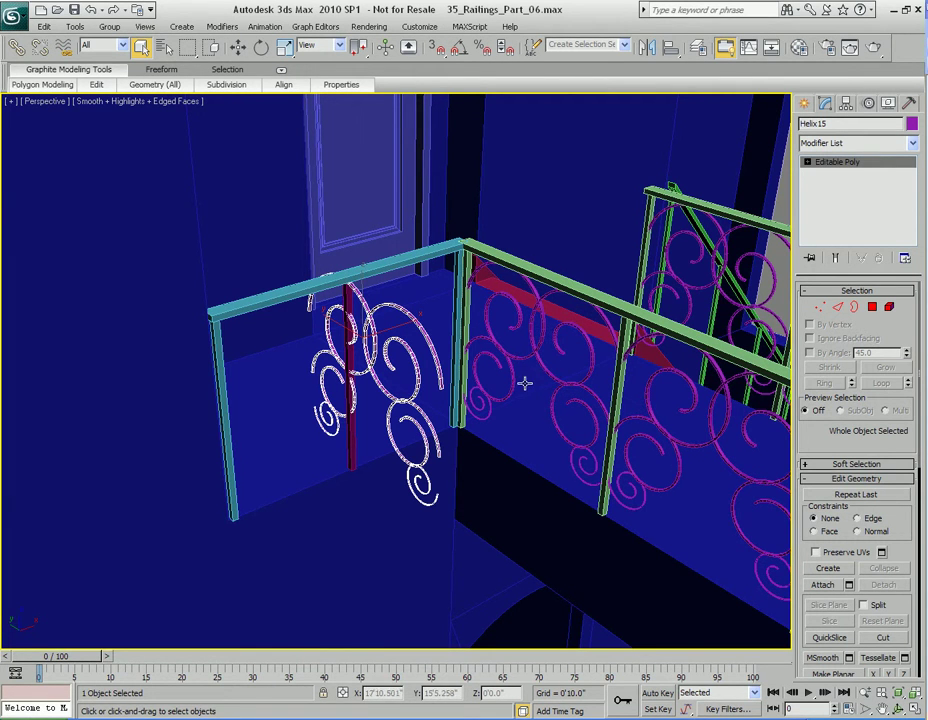
pyautogui.keyDown('alt'); pyautogui.moveTo(526, 379); pyautogui.dragTo(510, 374, button='middle'); pyautogui.keyUp('alt')
pyautogui.click(576, 282)
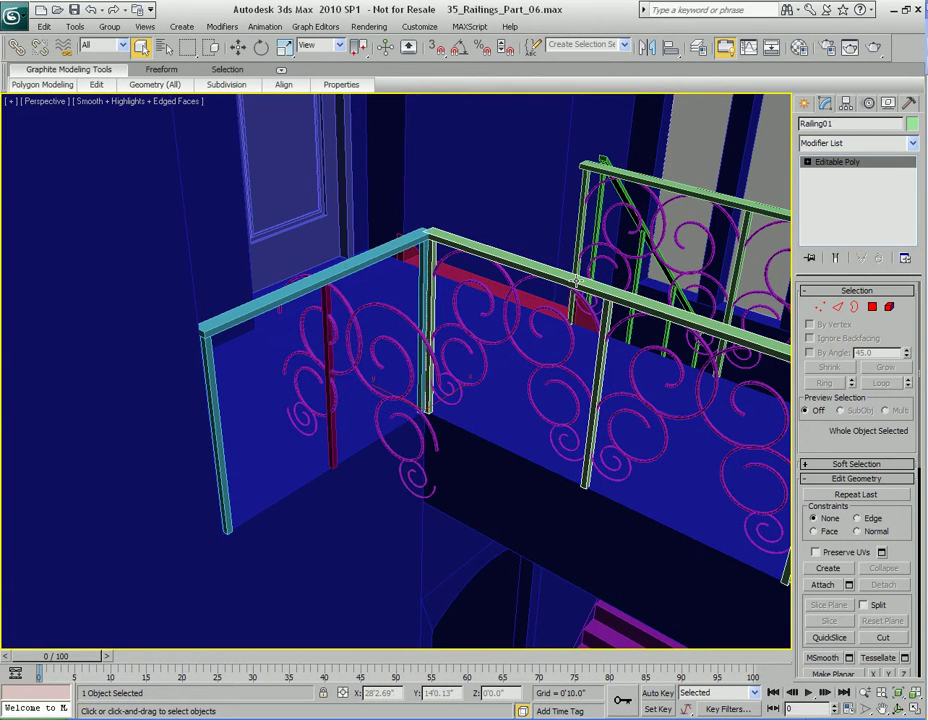
pyautogui.press('w')
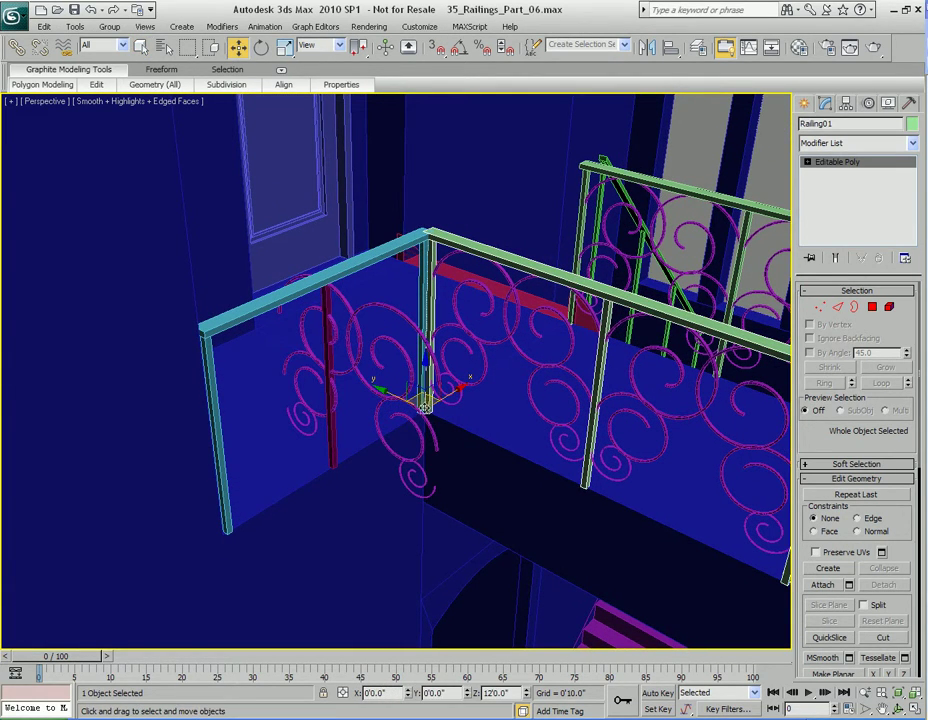
pyautogui.moveTo(424, 406); pyautogui.dragTo(473, 335)
pyautogui.hotkey('ctrl', 'z')
# Step: Examine the pivot locations of the short railing, the copied scroll panel and the long green railing
pyautogui.moveTo(402, 362); pyautogui.dragTo(470, 377, button='middle')
pyautogui.press('q')
pyautogui.scroll(2, 489, 380)
pyautogui.click(438, 219)
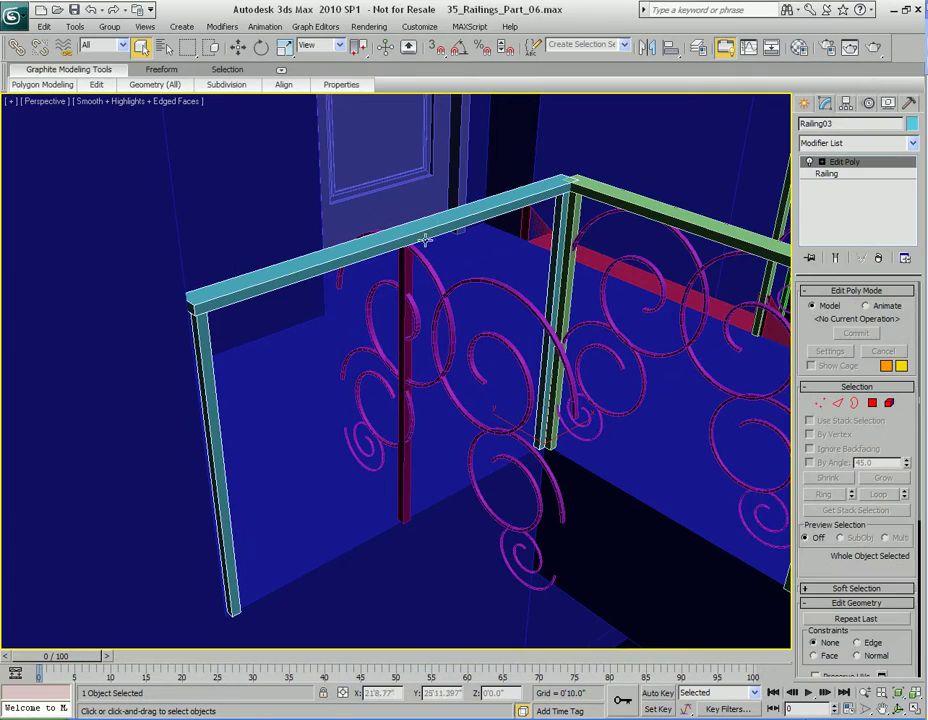
pyautogui.click(515, 290)
pyautogui.keyDown('alt'); pyautogui.moveTo(515, 290); pyautogui.dragTo(474, 380, button='middle'); pyautogui.keyUp('alt')
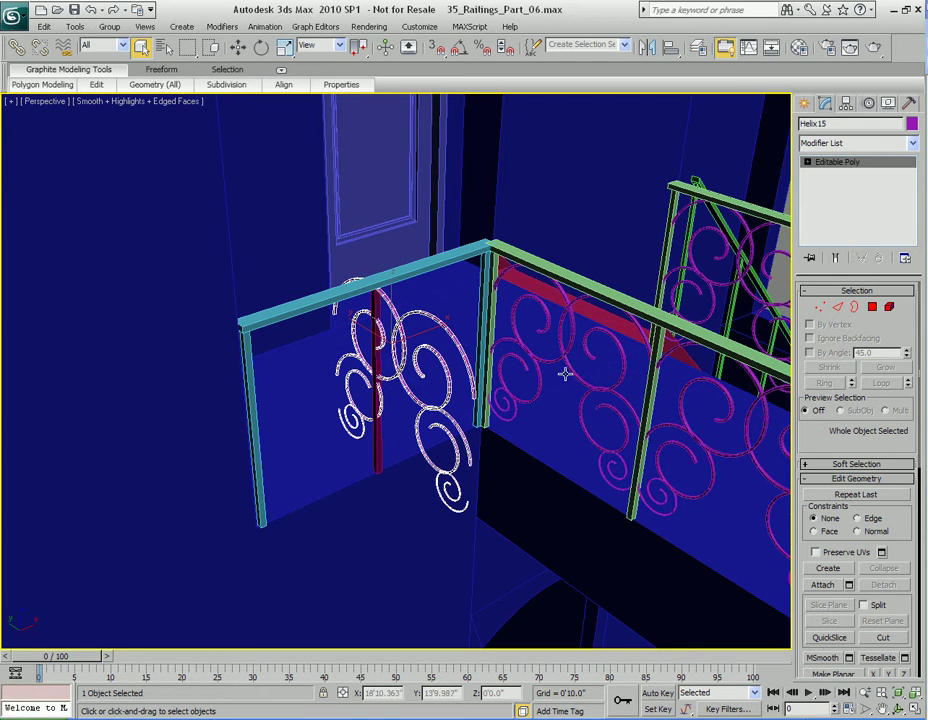
pyautogui.click(575, 274)
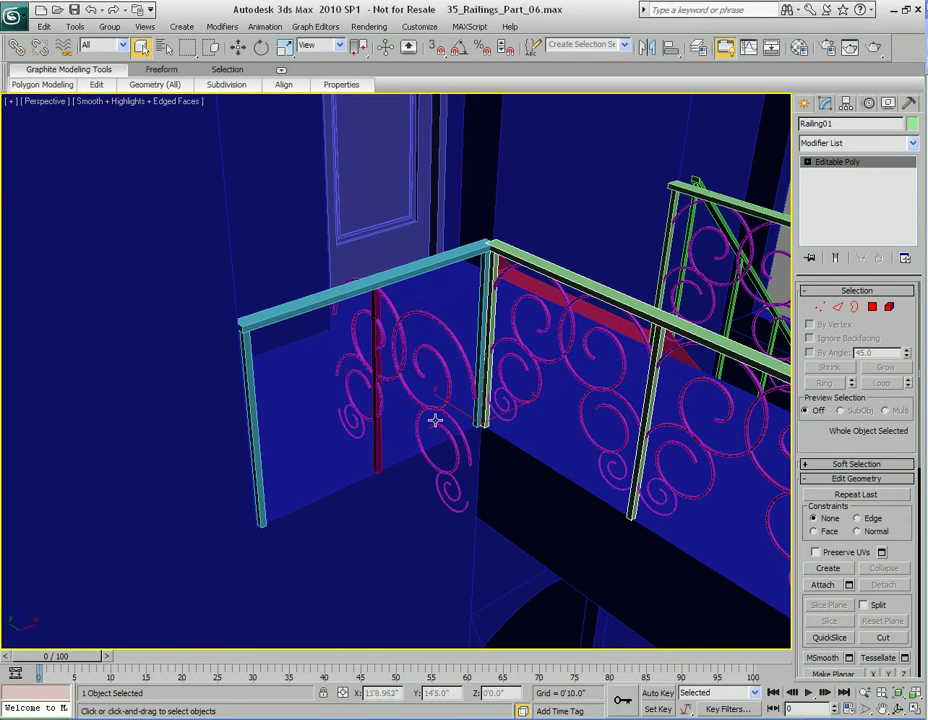
pyautogui.click(469, 335)
pyautogui.keyDown('alt'); pyautogui.moveTo(550, 346); pyautogui.dragTo(548, 349, button='middle'); pyautogui.keyUp('alt')
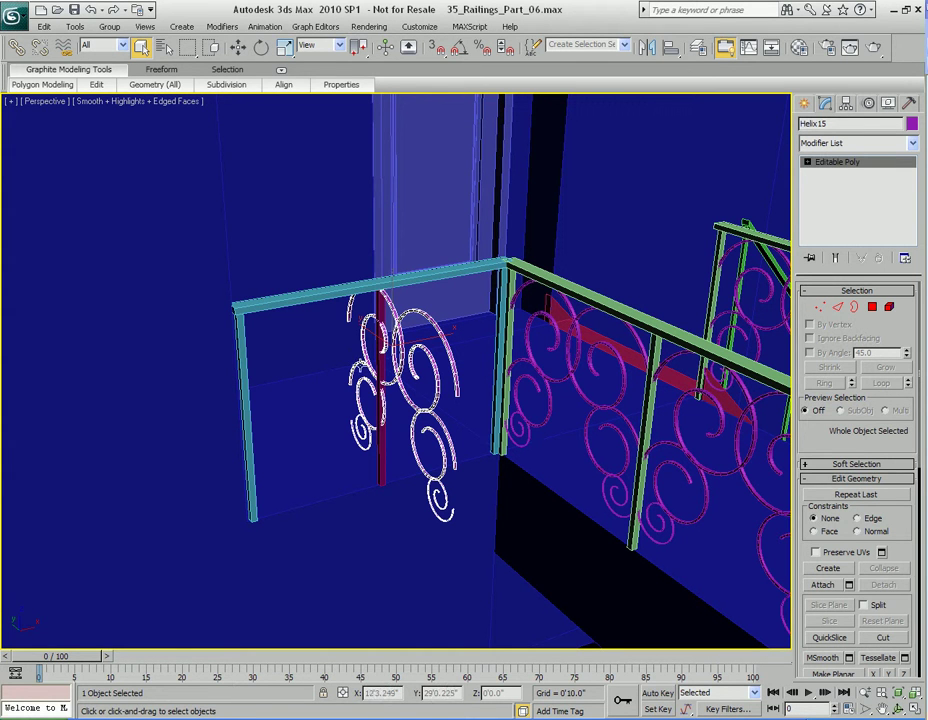
pyautogui.moveTo(450, 327); pyautogui.dragTo(492, 331, button='middle')
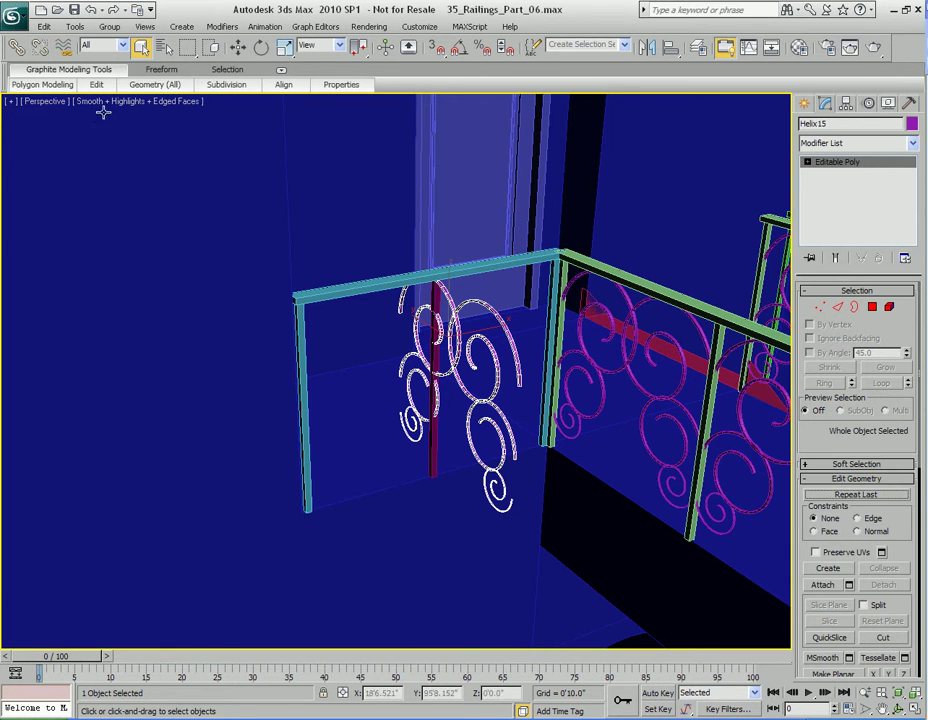
pyautogui.moveTo(507, 371); pyautogui.dragTo(541, 380, button='middle')
pyautogui.click(625, 297)
pyautogui.moveTo(628, 302); pyautogui.dragTo(543, 301, button='middle')
pyautogui.press('w')
pyautogui.moveTo(430, 422); pyautogui.dragTo(422, 369)
pyautogui.press('q')
pyautogui.scroll(8, 440, 375)
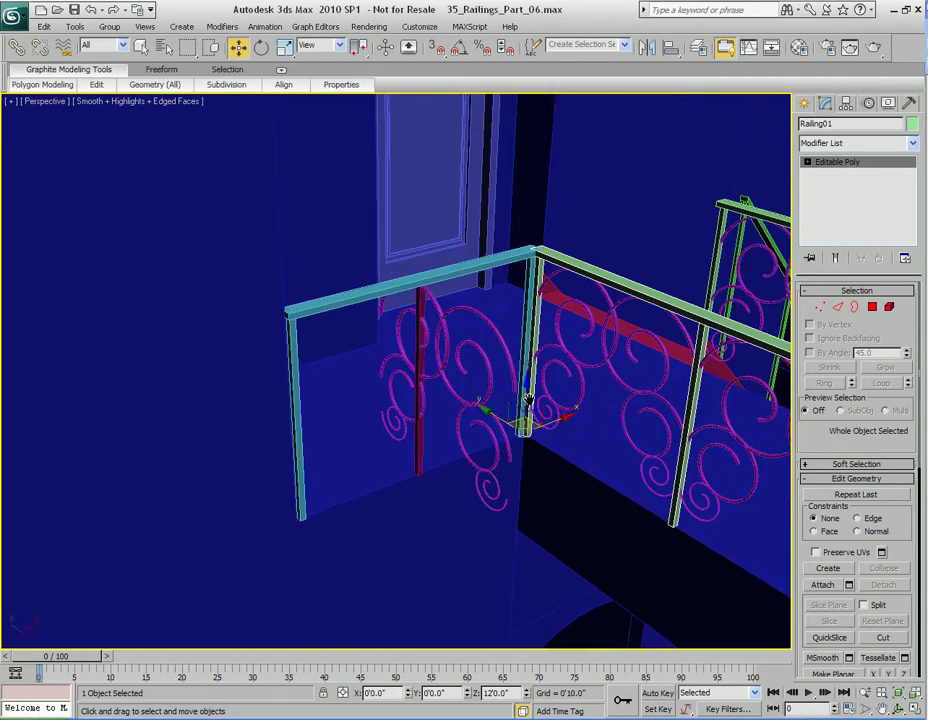
# Step: Rotate the copied scroll panel 90 degrees about Z with angle snap so it runs along the short railing
pyautogui.moveTo(466, 382)
pyautogui.keyDown('alt'); pyautogui.mouseDown(button='middle')
pyautogui.moveTo(425, 358)
pyautogui.moveTo(439, 354)
pyautogui.moveTo(465, 389)
pyautogui.moveTo(412, 389)
pyautogui.moveTo(437, 382)
pyautogui.moveTo(439, 427)
pyautogui.moveTo(483, 321)
pyautogui.moveTo(454, 371)
pyautogui.mouseUp(button='middle'); pyautogui.keyUp('alt')
pyautogui.click(447, 287)
pyautogui.keyDown('alt'); pyautogui.moveTo(447, 287); pyautogui.dragTo(465, 262, button='middle'); pyautogui.keyUp('alt')
pyautogui.press('e')
pyautogui.press('a')
pyautogui.moveTo(430, 299); pyautogui.dragTo(458, 300)
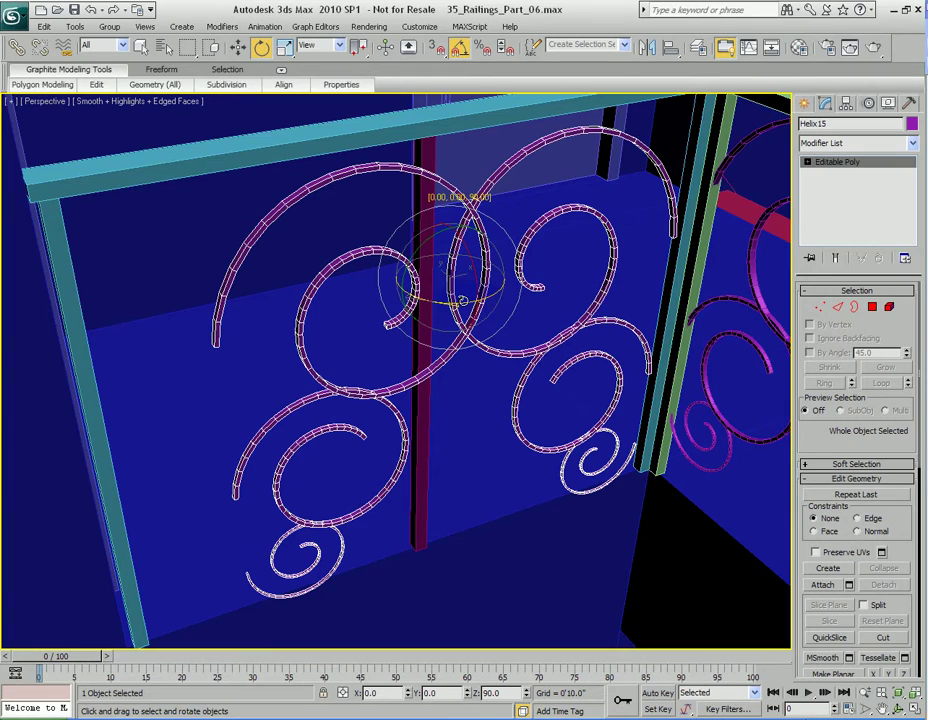
pyautogui.press('q')
# Step: Align the copied scroll panel center to center with the detached middle post in X and Y only
pyautogui.keyDown('alt'); pyautogui.moveTo(463, 300); pyautogui.dragTo(506, 368, button='middle'); pyautogui.keyUp('alt')
pyautogui.press('w')
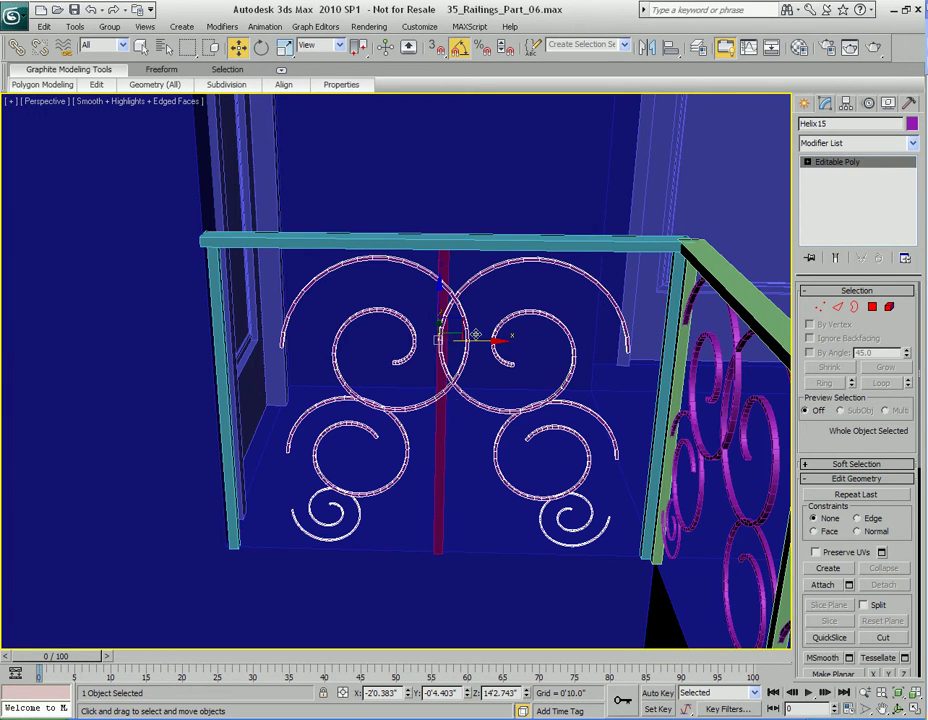
pyautogui.keyDown('alt'); pyautogui.moveTo(452, 338); pyautogui.dragTo(474, 393, button='middle'); pyautogui.keyUp('alt')
pyautogui.press('q')
pyautogui.scroll(5, 482, 298)
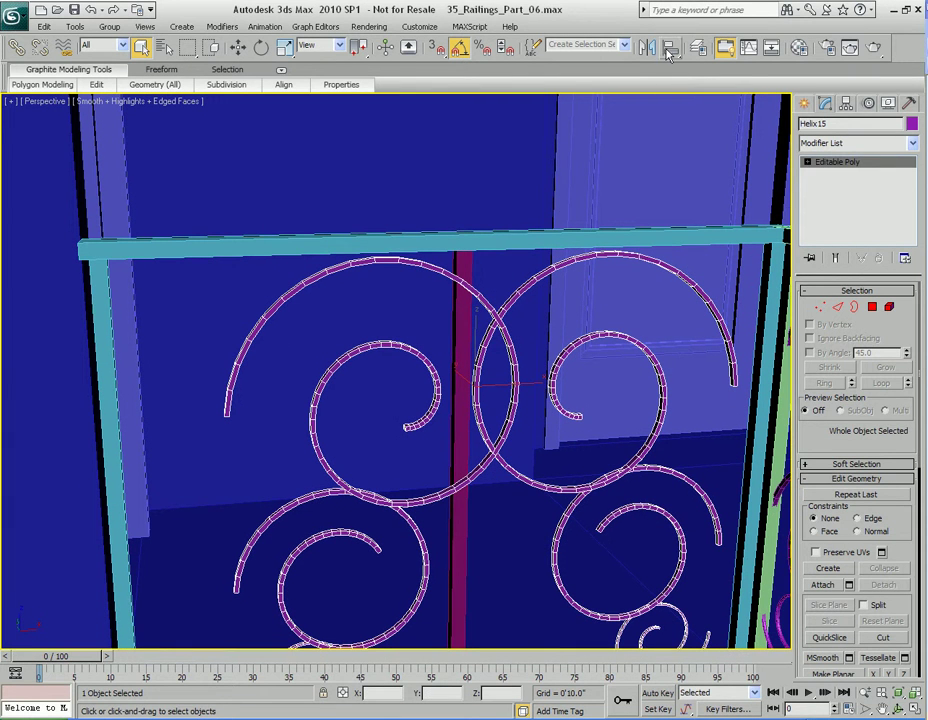
pyautogui.hotkey('alt', 'a')
pyautogui.click(467, 318)
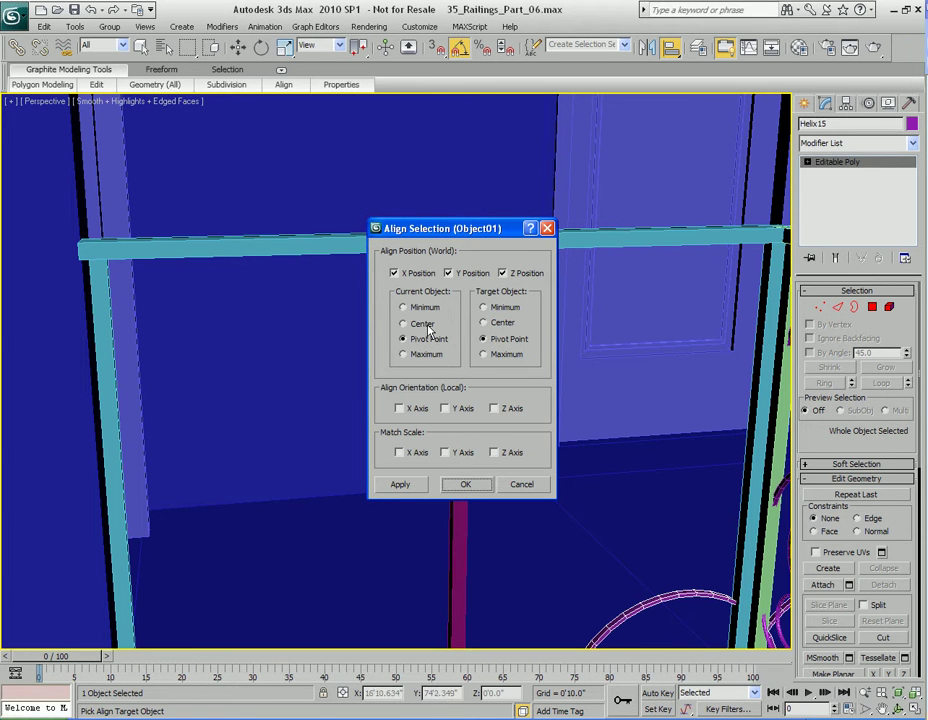
pyautogui.click(424, 324)
pyautogui.click(500, 324)
pyautogui.moveTo(467, 228); pyautogui.dragTo(753, 128)
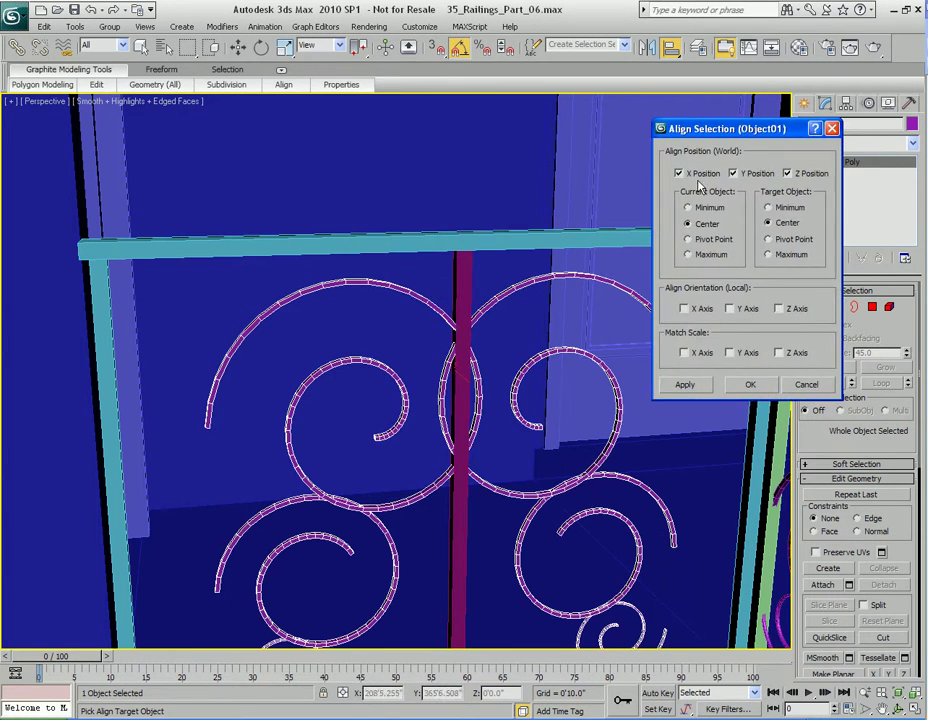
pyautogui.click(788, 174)
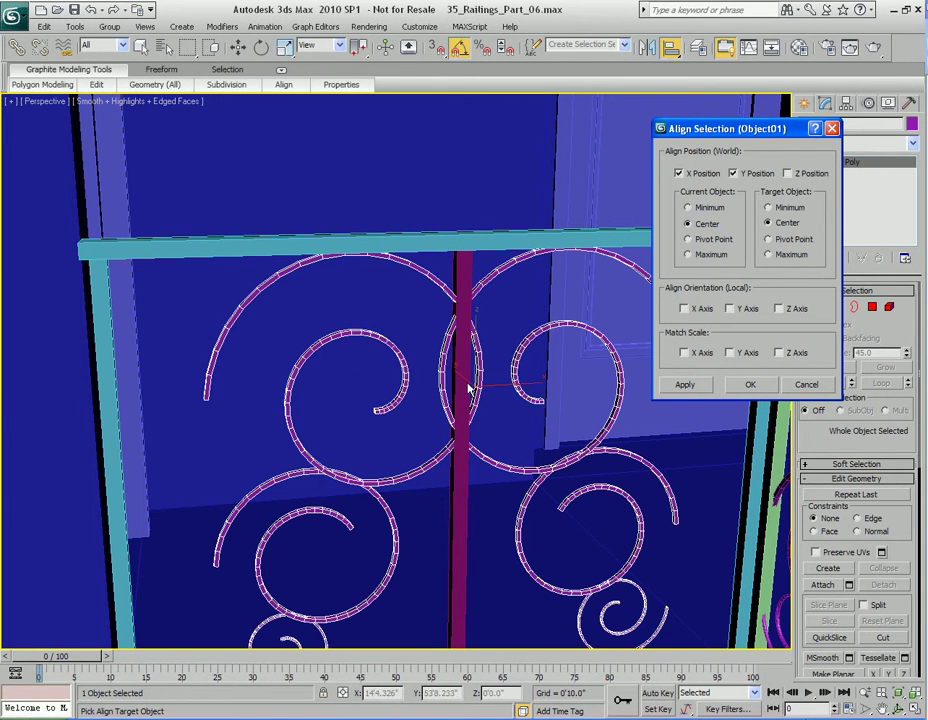
pyautogui.click(750, 388)
# Step: Delete the detached middle post from the short railing
pyautogui.keyDown('alt'); pyautogui.moveTo(640, 392); pyautogui.dragTo(524, 322, button='middle'); pyautogui.keyUp('alt')
pyautogui.press('q')
pyautogui.click(534, 284)
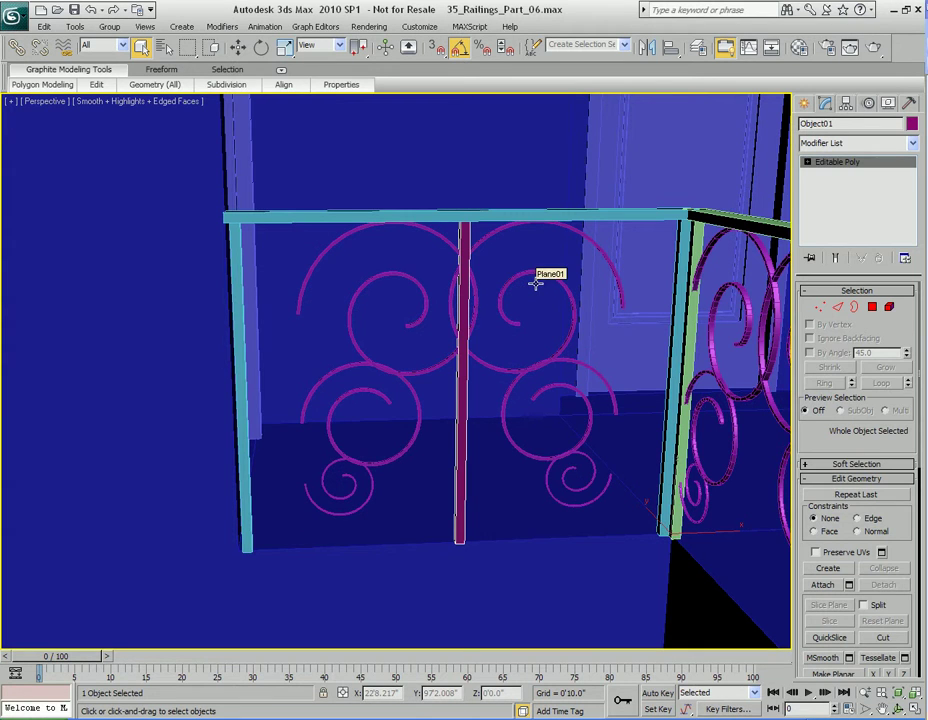
pyautogui.press('Delete')
pyautogui.moveTo(535, 284)
pyautogui.keyDown('alt'); pyautogui.mouseDown(button='middle')
pyautogui.moveTo(534, 313)
pyautogui.moveTo(528, 302)
pyautogui.moveTo(644, 319)
pyautogui.mouseUp(button='middle'); pyautogui.keyUp('alt')
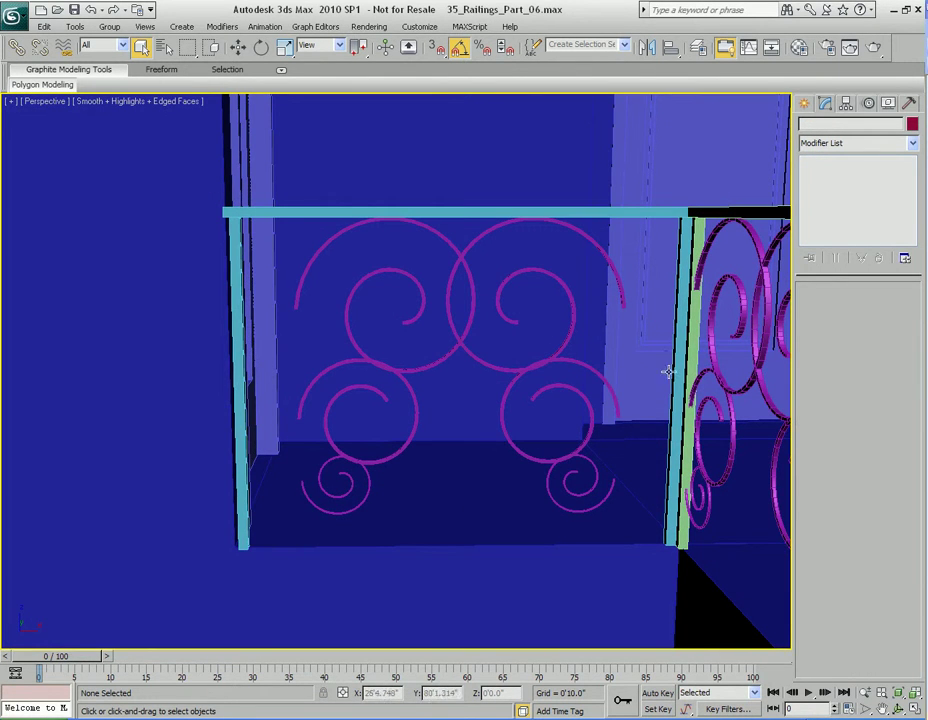
# Step: Widen the copied scroll panel along X about its selection center to fill the gap between the short railing's posts
pyautogui.keyDown('alt'); pyautogui.moveTo(545, 293); pyautogui.dragTo(570, 342, button='middle'); pyautogui.keyUp('alt')
pyautogui.click(553, 279)
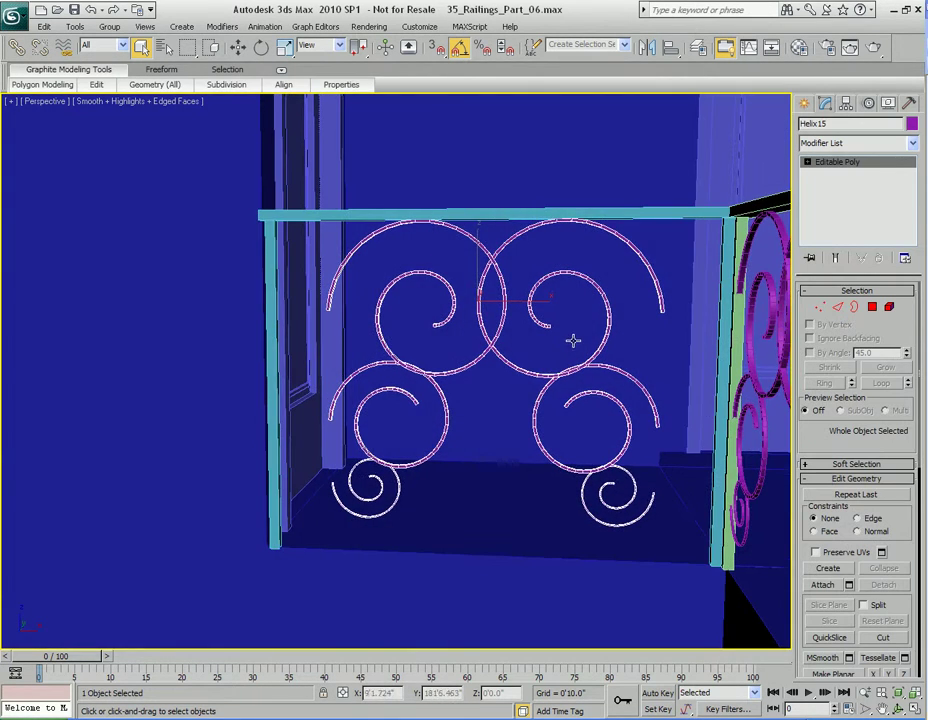
pyautogui.press('r')
pyautogui.keyDown('alt'); pyautogui.moveTo(636, 358); pyautogui.dragTo(590, 286, button='middle'); pyautogui.keyUp('alt')
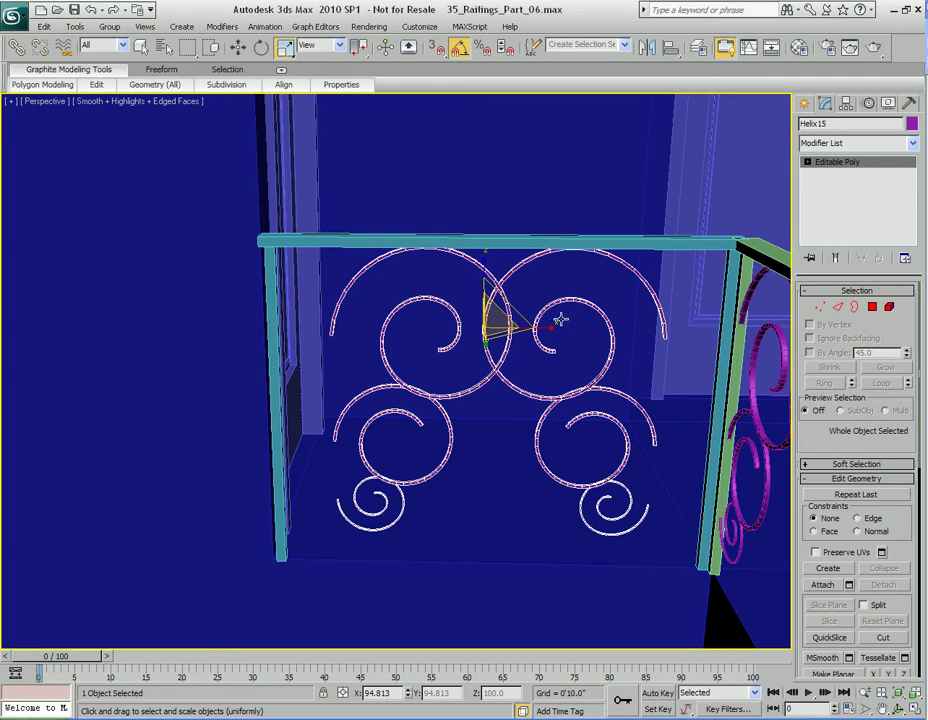
pyautogui.moveTo(358, 47)
pyautogui.mouseDown()
pyautogui.moveTo(357, 90)
pyautogui.moveTo(357, 72)
pyautogui.mouseUp()
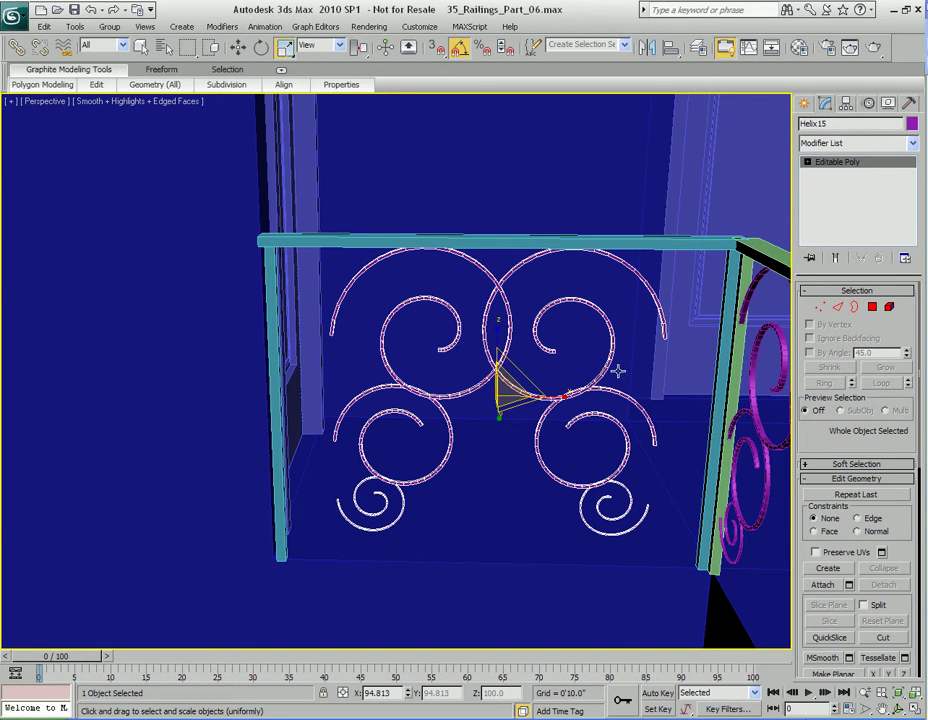
pyautogui.moveTo(561, 398); pyautogui.dragTo(580, 398)
pyautogui.keyDown('alt'); pyautogui.moveTo(510, 435); pyautogui.dragTo(530, 402, button='middle'); pyautogui.keyUp('alt')
pyautogui.press('q')
pyautogui.moveTo(557, 360); pyautogui.dragTo(510, 368, button='middle')
pyautogui.scroll(-3, 520, 370)
pyautogui.click(661, 250)
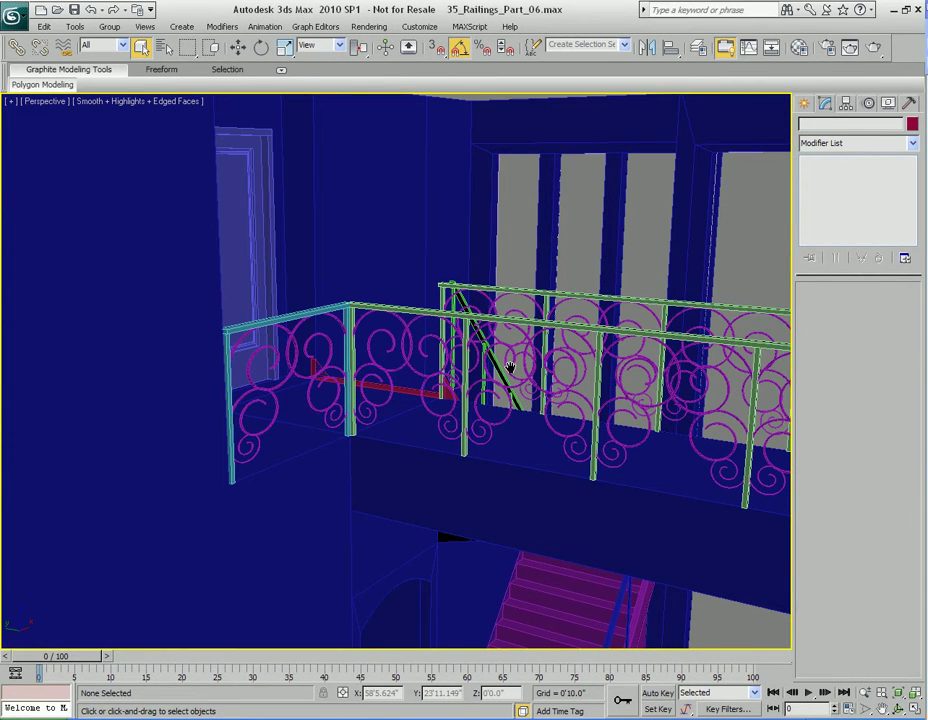
# Step: Clone the balcony scroll panel nearest the corner and place the copy beside the upper end of the lower staircase's railing
pyautogui.keyDown('alt'); pyautogui.moveTo(510, 368); pyautogui.dragTo(382, 371, button='middle'); pyautogui.keyUp('alt')
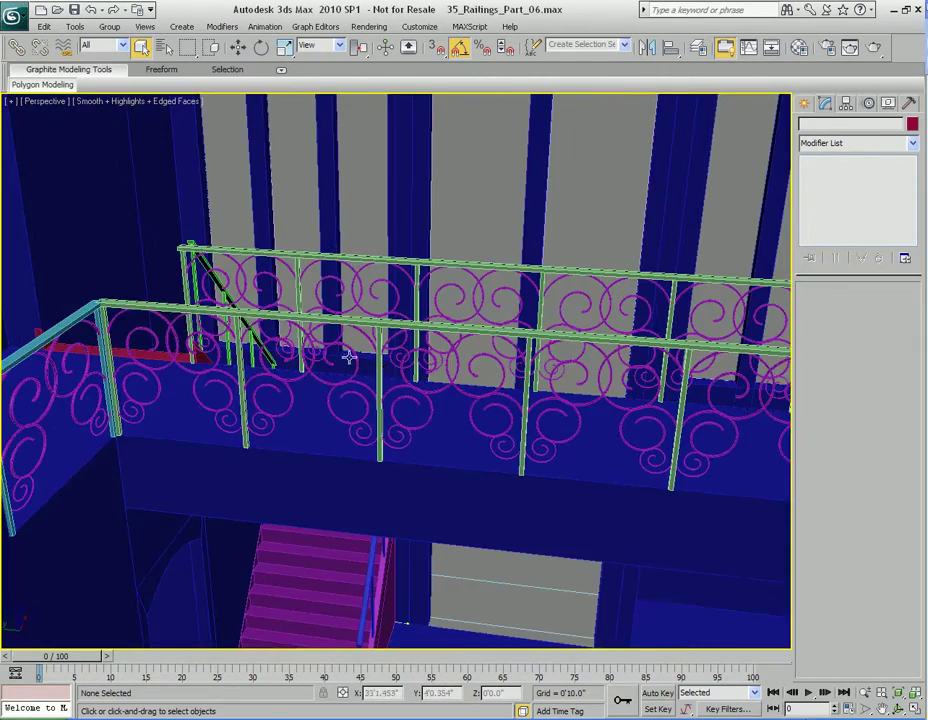
pyautogui.keyDown('alt'); pyautogui.moveTo(330, 353); pyautogui.dragTo(380, 313, button='middle'); pyautogui.keyUp('alt')
pyautogui.click(347, 297)
pyautogui.keyDown('alt'); pyautogui.moveTo(420, 388); pyautogui.dragTo(347, 323, button='middle'); pyautogui.keyUp('alt')
pyautogui.press('w')
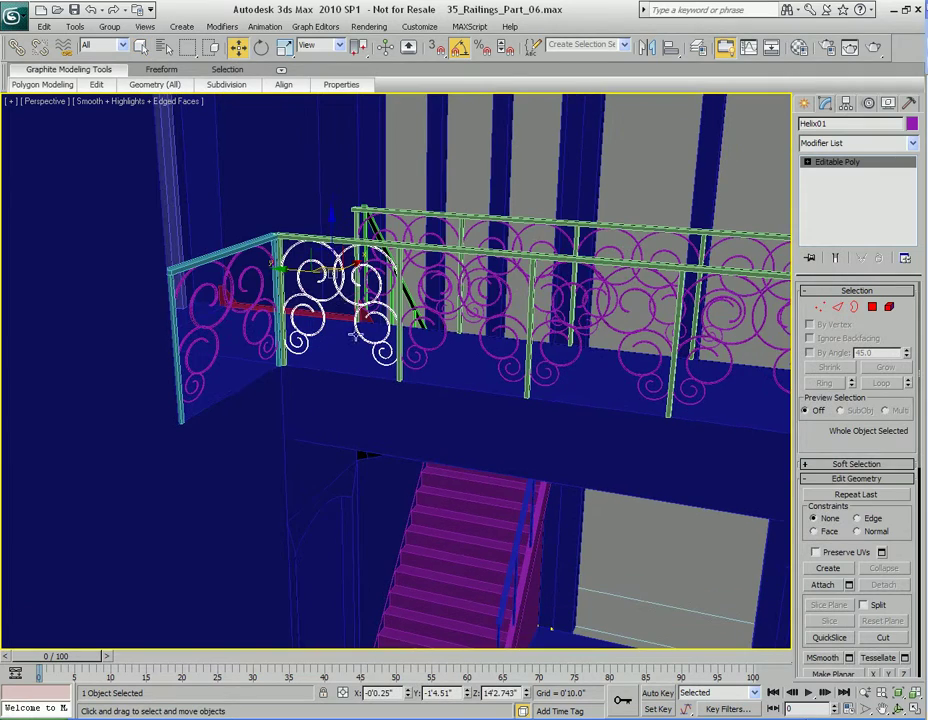
pyautogui.keyDown('shift'); pyautogui.moveTo(331, 270); pyautogui.dragTo(500, 482); pyautogui.keyUp('shift')
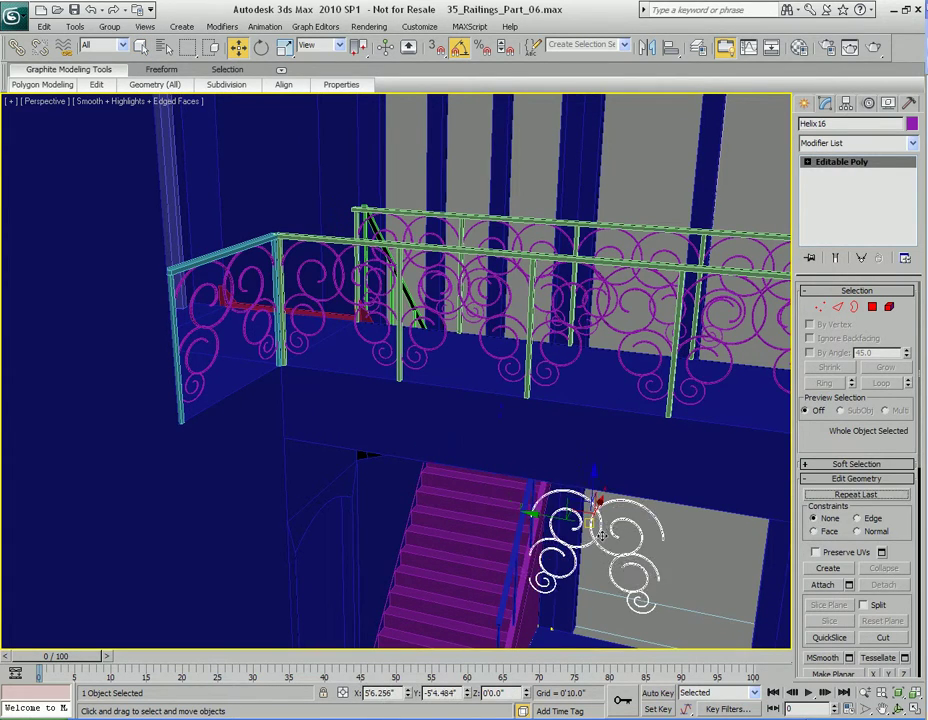
pyautogui.keyDown('shift'); pyautogui.moveTo(602, 536); pyautogui.dragTo(602, 536); pyautogui.keyUp('shift')
pyautogui.click(463, 430)
pyautogui.moveTo(609, 568); pyautogui.dragTo(458, 366, button='middle')
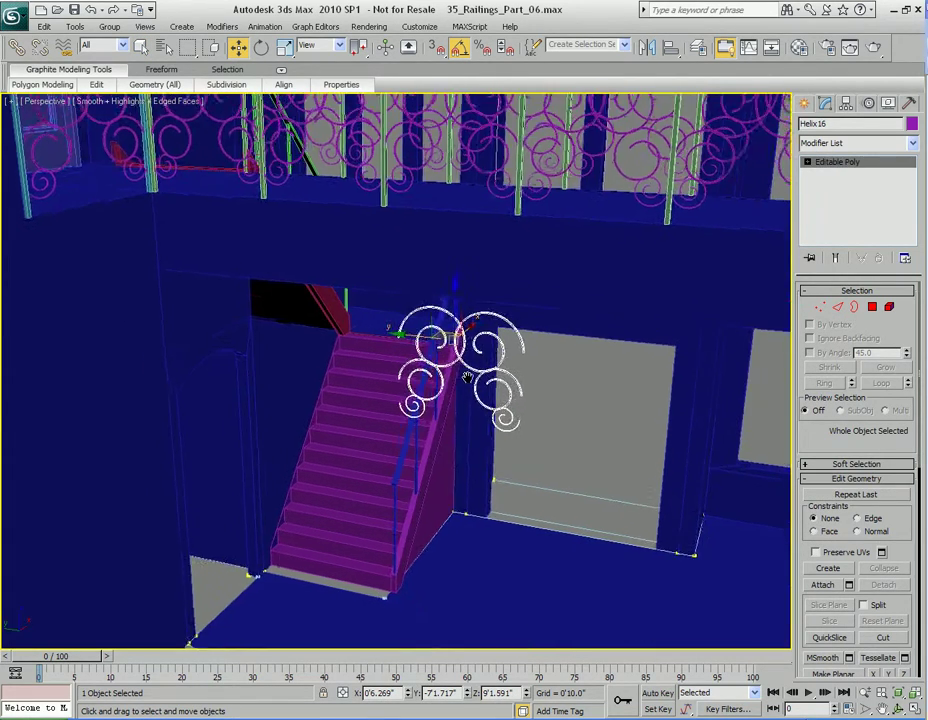
pyautogui.press('q')
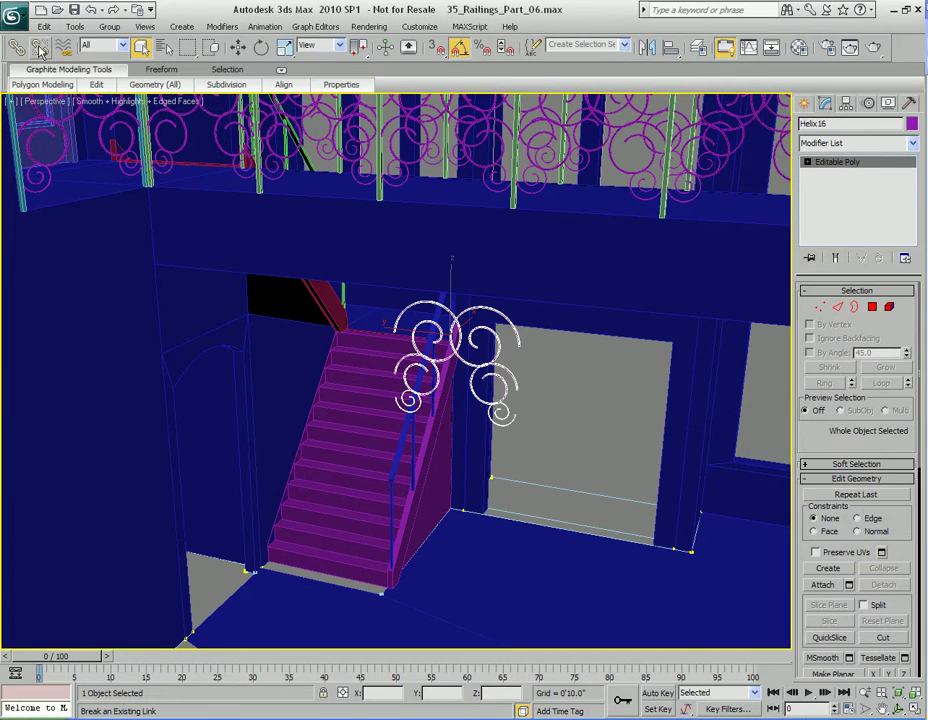
pyautogui.moveTo(496, 405); pyautogui.dragTo(425, 356, button='middle')
pyautogui.moveTo(410, 244); pyautogui.dragTo(462, 419, button='middle')
pyautogui.click(454, 289)
pyautogui.press('w')
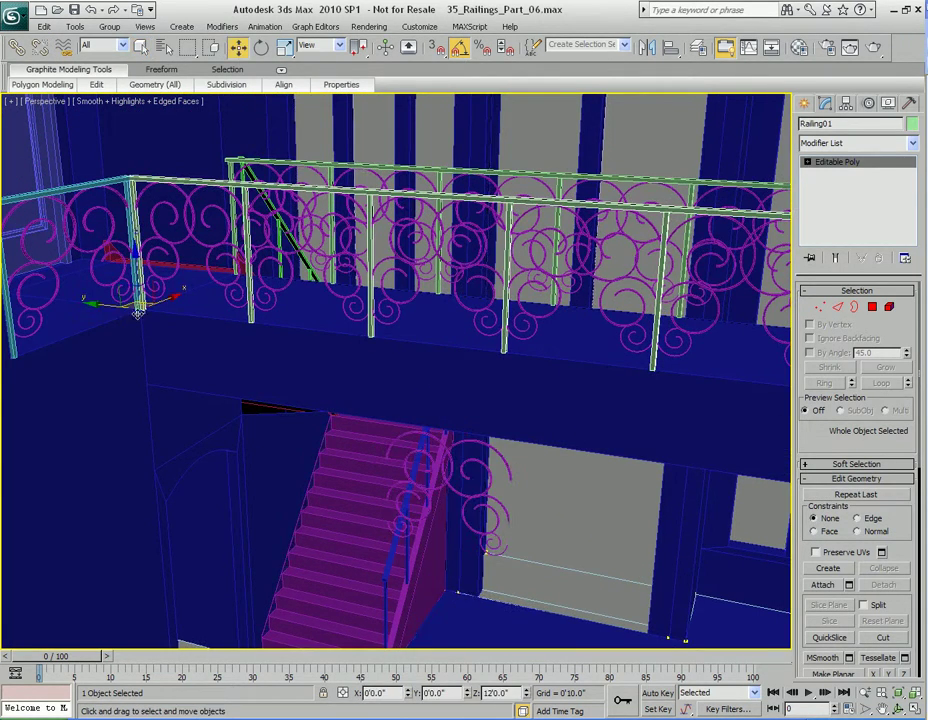
pyautogui.moveTo(137, 311); pyautogui.dragTo(170, 282)
pyautogui.rightClick(170, 282)
pyautogui.press('q')
pyautogui.moveTo(476, 511); pyautogui.dragTo(501, 384, button='middle')
pyautogui.click(501, 384)
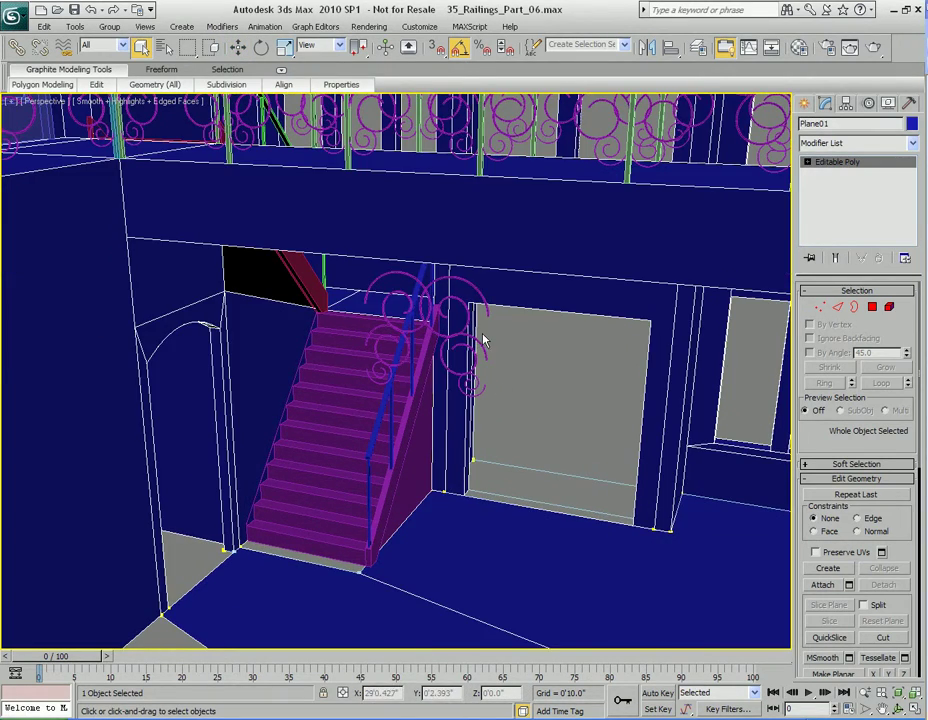
pyautogui.hotkey('ctrl', 'd')
# Step: Change the object color of the copied scroll panel beside the lower staircase to pale yellow, then deselect it
pyautogui.click(481, 353)
pyautogui.scroll(5, 485, 360)
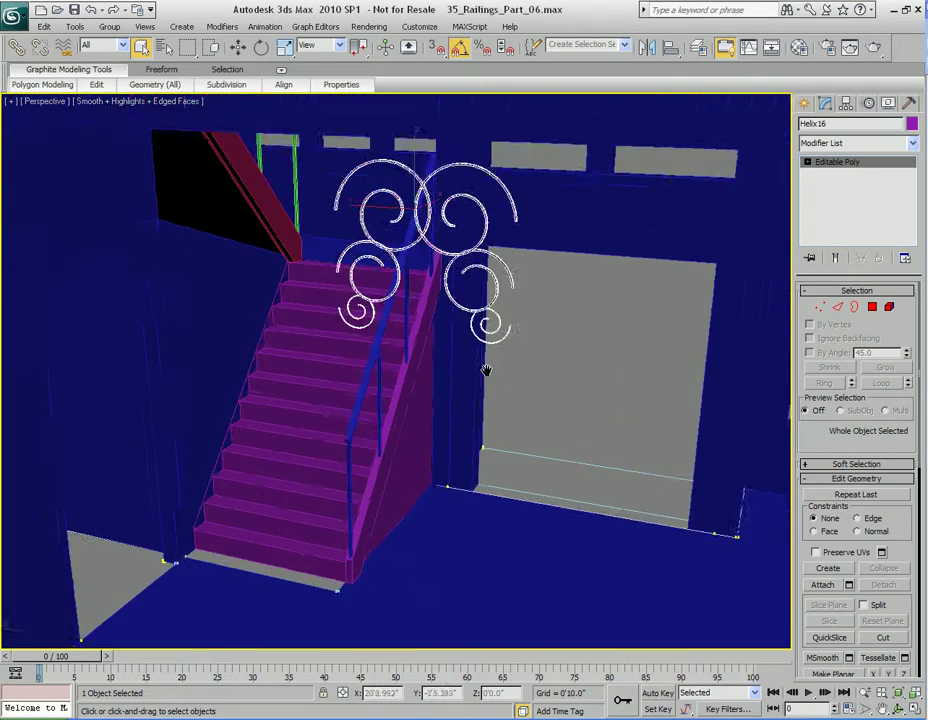
pyautogui.click(911, 124)
pyautogui.click(382, 307)
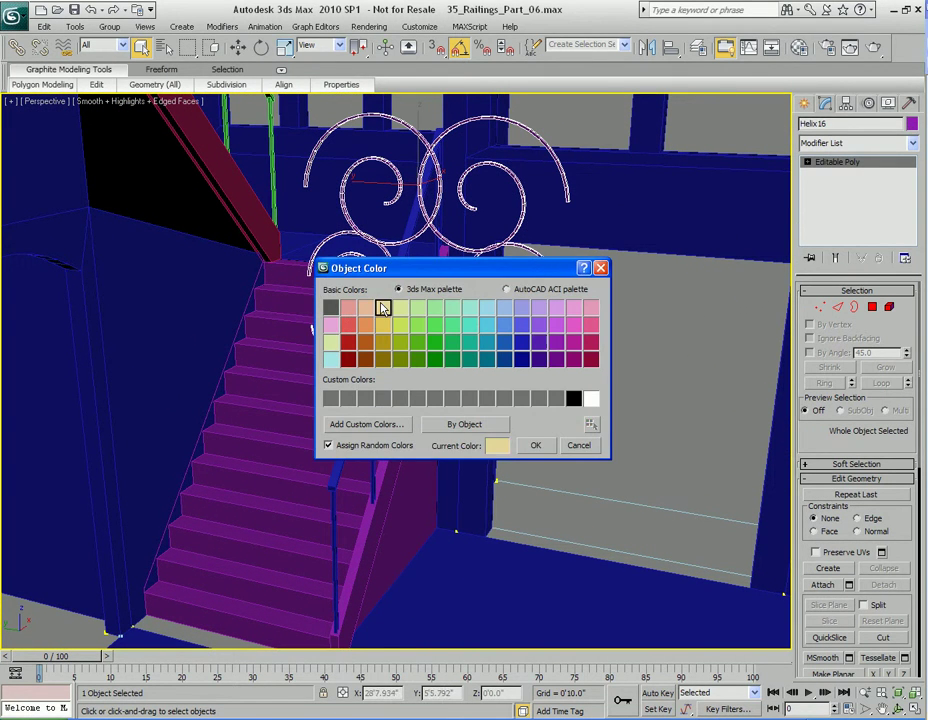
pyautogui.click(535, 445)
pyautogui.scroll(-4, 484, 387)
pyautogui.click(563, 317)
pyautogui.moveTo(563, 317); pyautogui.dragTo(487, 360, button='middle')
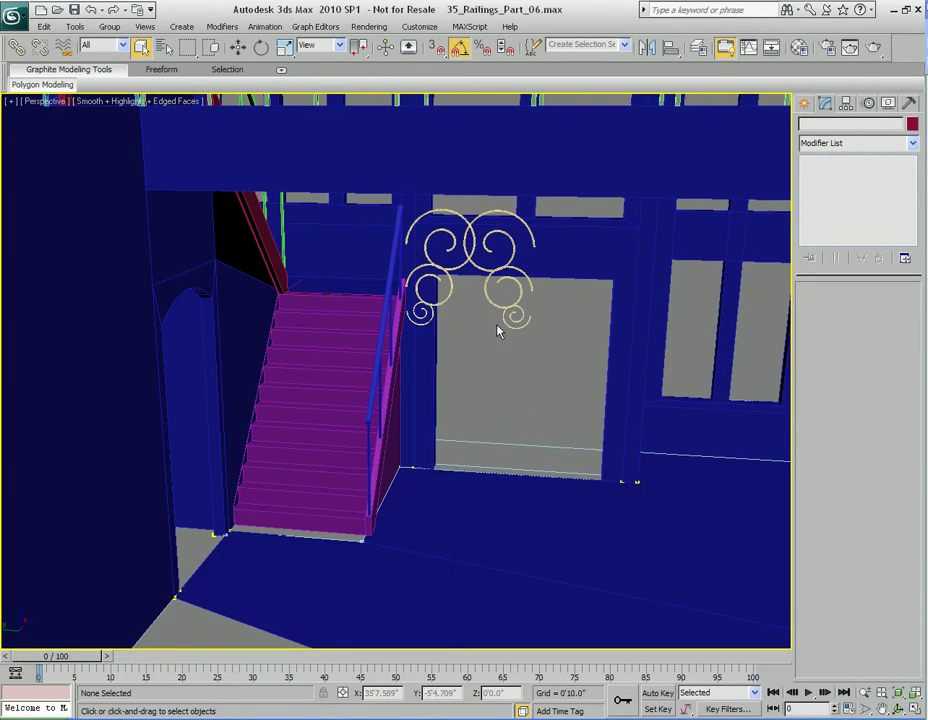
# Step: Move the pale yellow scroll panel down to the lowest post of the lower staircase's railing
pyautogui.click(517, 282)
pyautogui.keyDown('alt'); pyautogui.moveTo(517, 282); pyautogui.dragTo(284, 259, button='middle'); pyautogui.keyUp('alt')
pyautogui.keyDown('alt'); pyautogui.moveTo(452, 267); pyautogui.dragTo(552, 310, button='middle'); pyautogui.keyUp('alt')
pyautogui.press('w')
pyautogui.moveTo(363, 188); pyautogui.dragTo(385, 435)
pyautogui.keyDown('alt'); pyautogui.moveTo(385, 435); pyautogui.dragTo(476, 364, button='middle'); pyautogui.keyUp('alt')
pyautogui.moveTo(262, 330); pyautogui.dragTo(498, 385)
pyautogui.keyDown('alt'); pyautogui.moveTo(498, 385); pyautogui.dragTo(560, 405, button='middle'); pyautogui.keyUp('alt')
pyautogui.moveTo(615, 395); pyautogui.dragTo(422, 364)
pyautogui.keyDown('alt'); pyautogui.moveTo(422, 364); pyautogui.dragTo(455, 372, button='middle'); pyautogui.keyUp('alt')
pyautogui.scroll(4, 400, 375)
# Step: Rotate the pale yellow scroll panel about its vertical axis so it runs parallel to the lower staircase's railing
pyautogui.press('e')
pyautogui.moveTo(387, 356); pyautogui.dragTo(429, 357)
pyautogui.moveTo(494, 371); pyautogui.dragTo(499, 388, button='middle')
pyautogui.keyDown('alt'); pyautogui.moveTo(547, 420); pyautogui.dragTo(489, 385, button='middle'); pyautogui.keyUp('alt')
pyautogui.scroll(-3, 536, 410)
pyautogui.press('q')
pyautogui.moveTo(417, 341); pyautogui.dragTo(481, 325, button='middle')
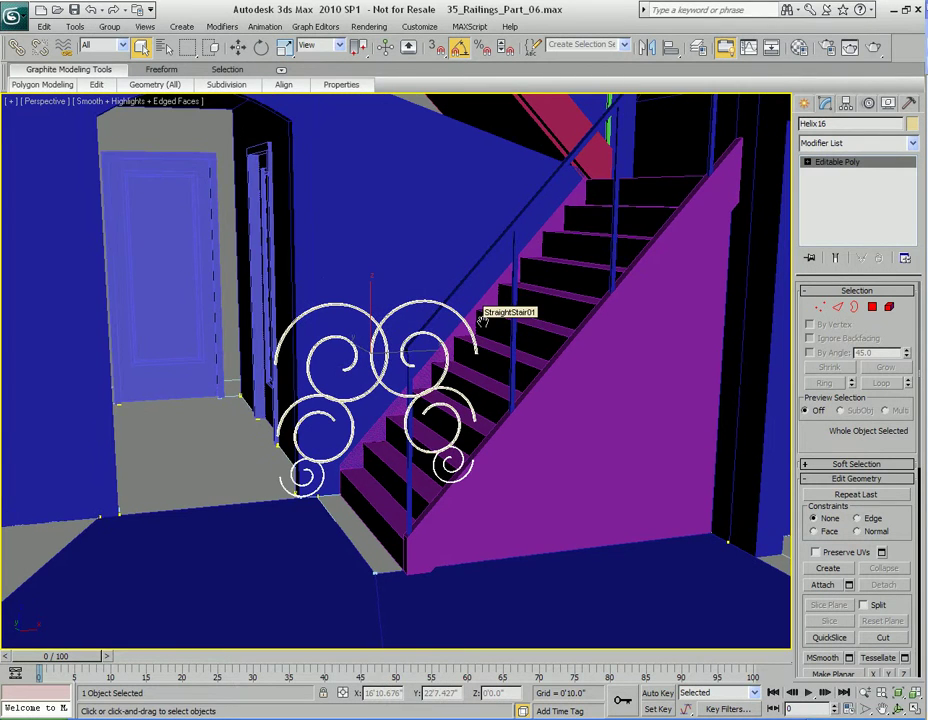
pyautogui.keyDown('alt'); pyautogui.moveTo(415, 389); pyautogui.dragTo(441, 327, button='middle'); pyautogui.keyUp('alt')
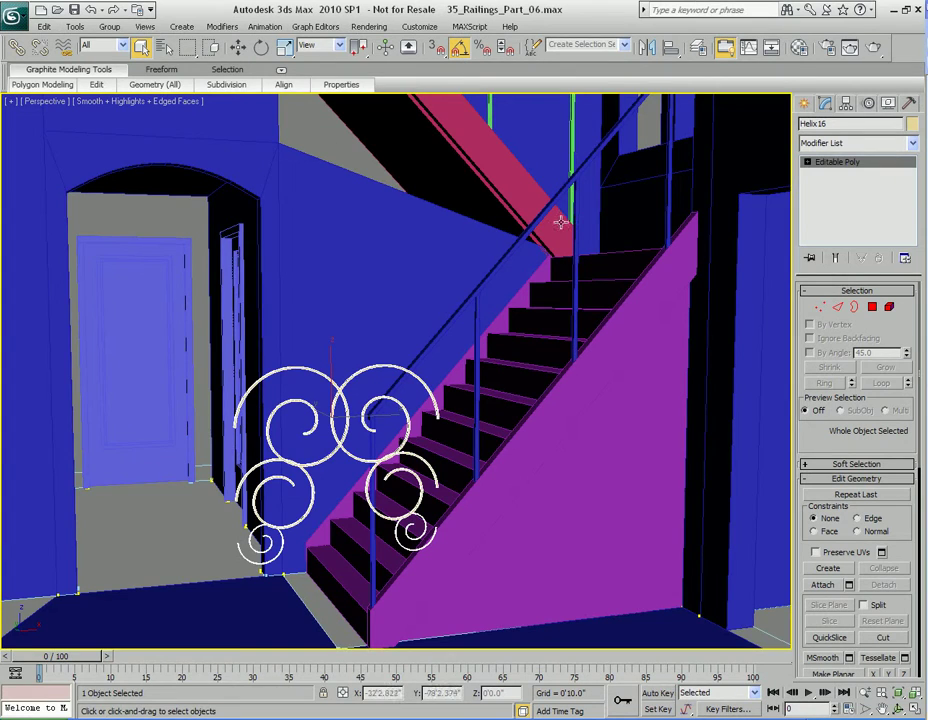
pyautogui.moveTo(432, 418); pyautogui.dragTo(425, 348, button='middle')
pyautogui.keyDown('alt'); pyautogui.moveTo(474, 264); pyautogui.dragTo(451, 314, button='middle'); pyautogui.keyUp('alt')
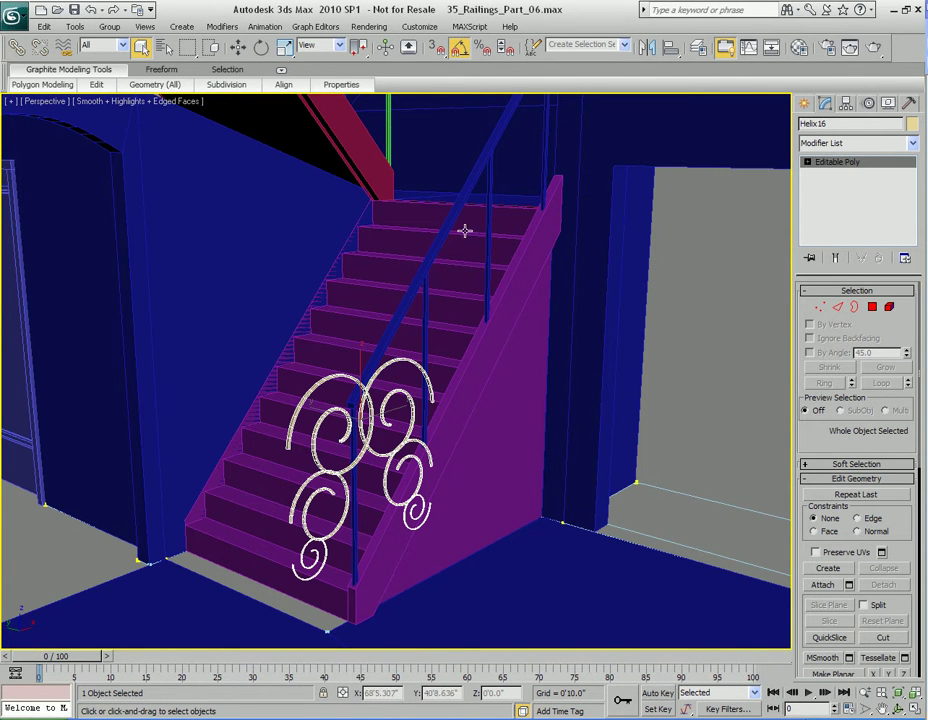
pyautogui.moveTo(472, 207); pyautogui.dragTo(444, 305, button='middle')
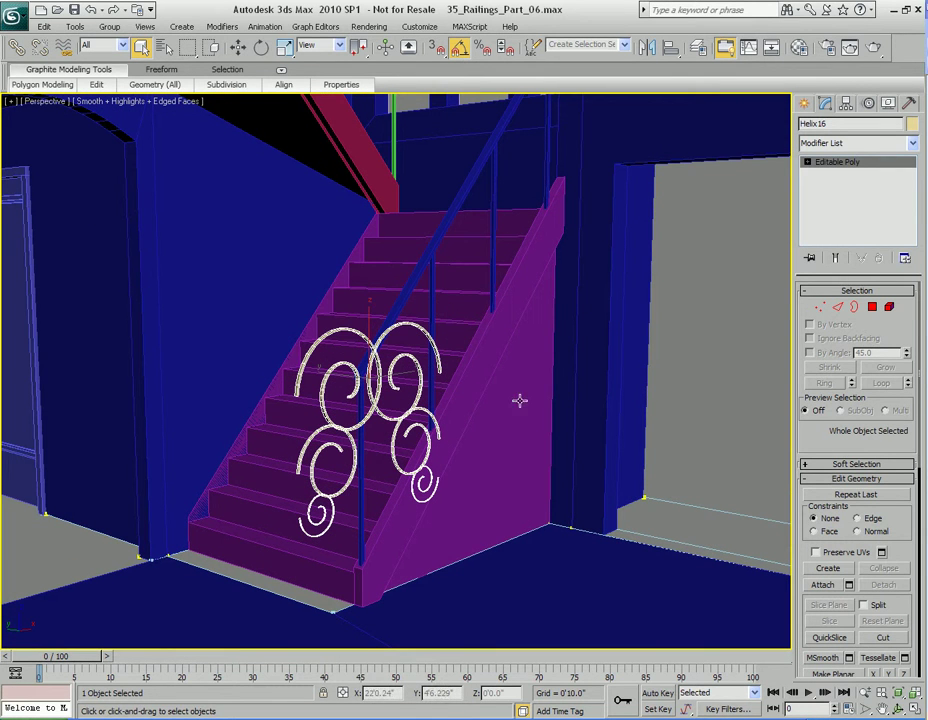